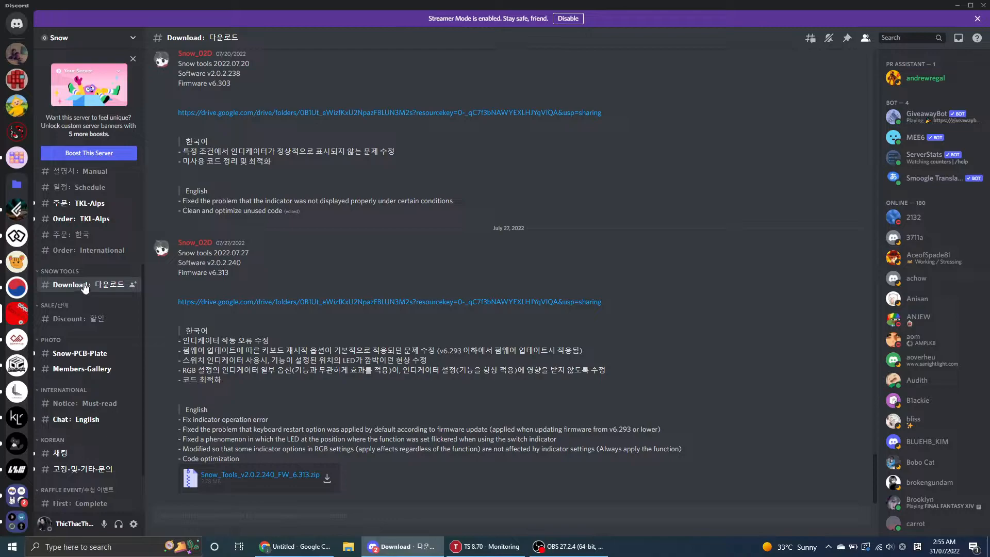
Step: Download Snow_Tools_v2.0.2.240_FW_6.313.zip from the latest Download channel post and open the archive in WinRAR
{"action": "scroll", "coordinate": [318, 384], "scroll_direction": "up", "scroll_amount": 3}
{"action": "scroll", "coordinate": [314, 385], "scroll_direction": "down", "scroll_amount": 3}
{"action": "left_click", "coordinate": [328, 479]}
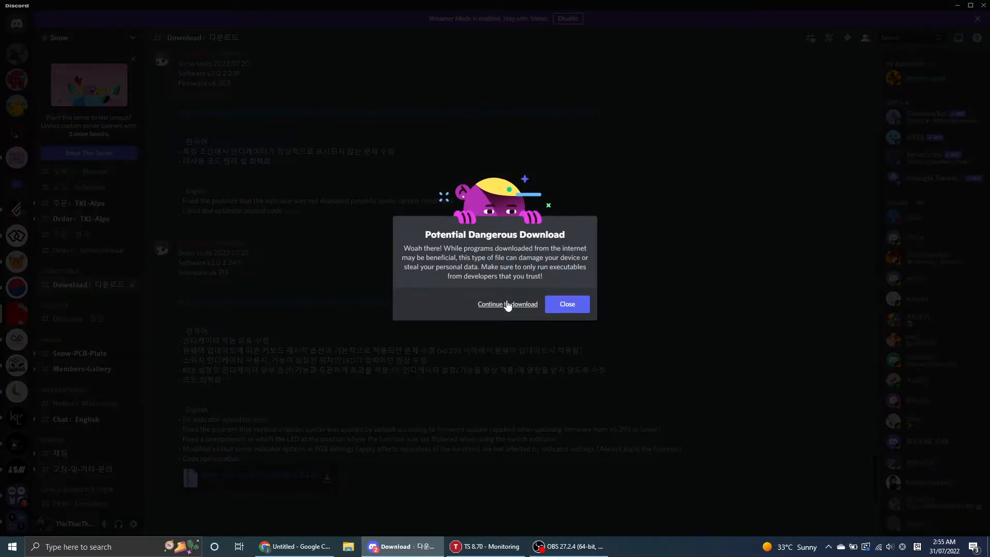
{"action": "left_click", "coordinate": [508, 304]}
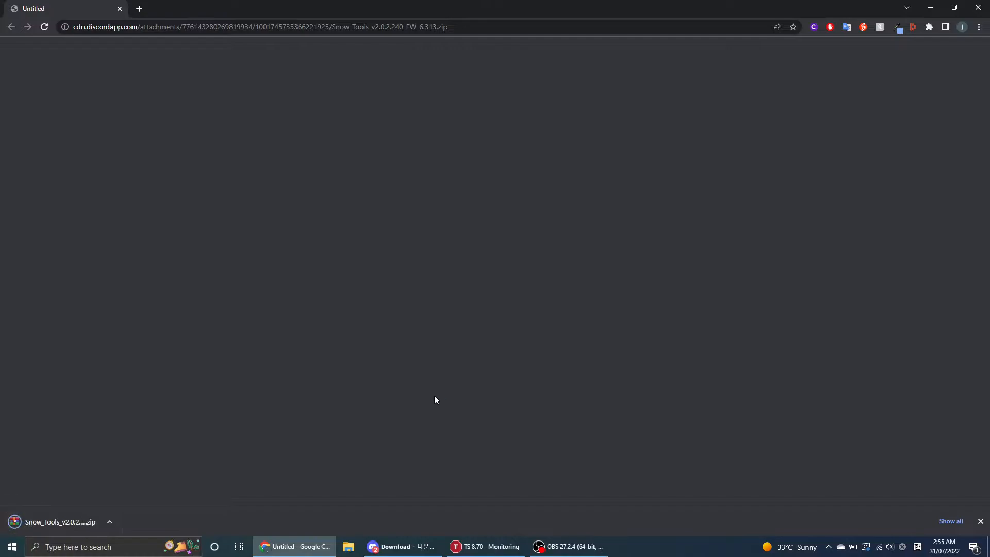
{"action": "left_click", "coordinate": [70, 520]}
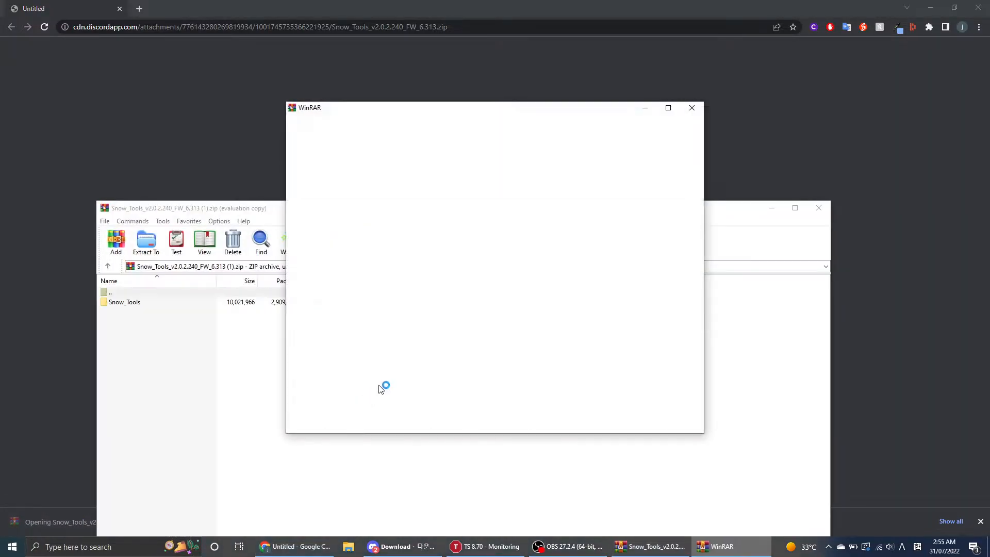
{"action": "left_click", "coordinate": [692, 107]}
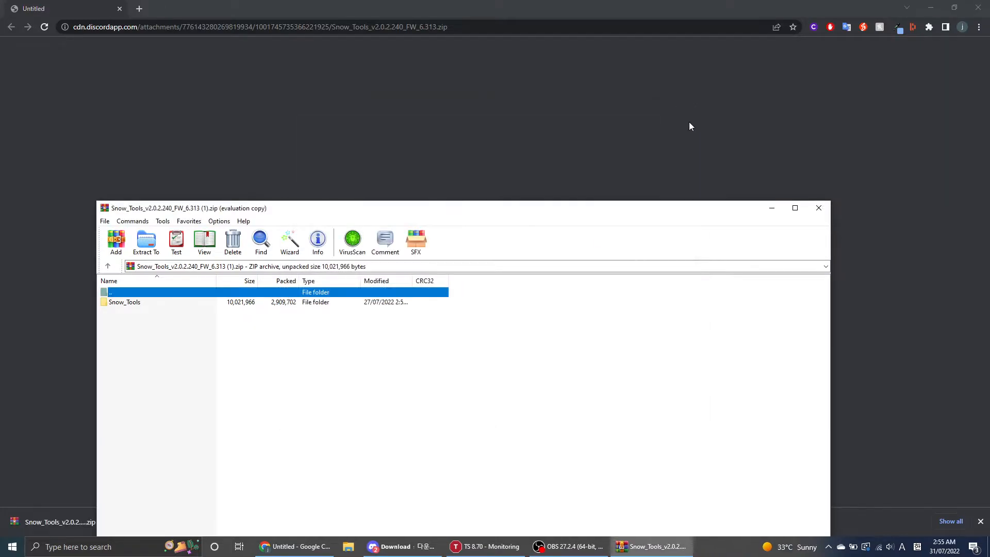
Step: Clear the other windows off the desktop, extract the Snow_Tools folder from the archive onto it, and close the archive
{"action": "left_click", "coordinate": [980, 7]}
{"action": "left_click", "coordinate": [957, 5]}
{"action": "left_click", "coordinate": [930, 5]}
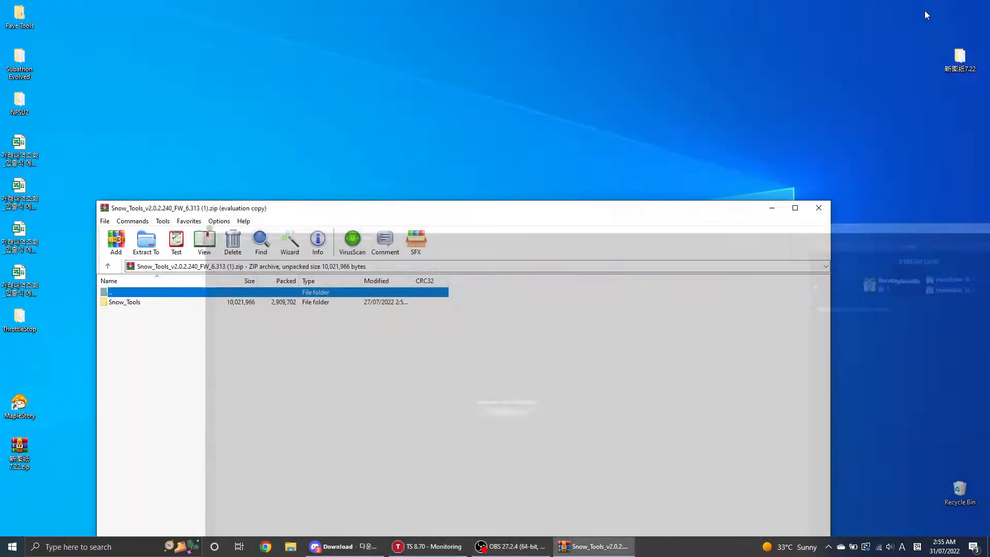
{"action": "left_click_drag", "start_coordinate": [621, 214], "coordinate": [678, 79]}
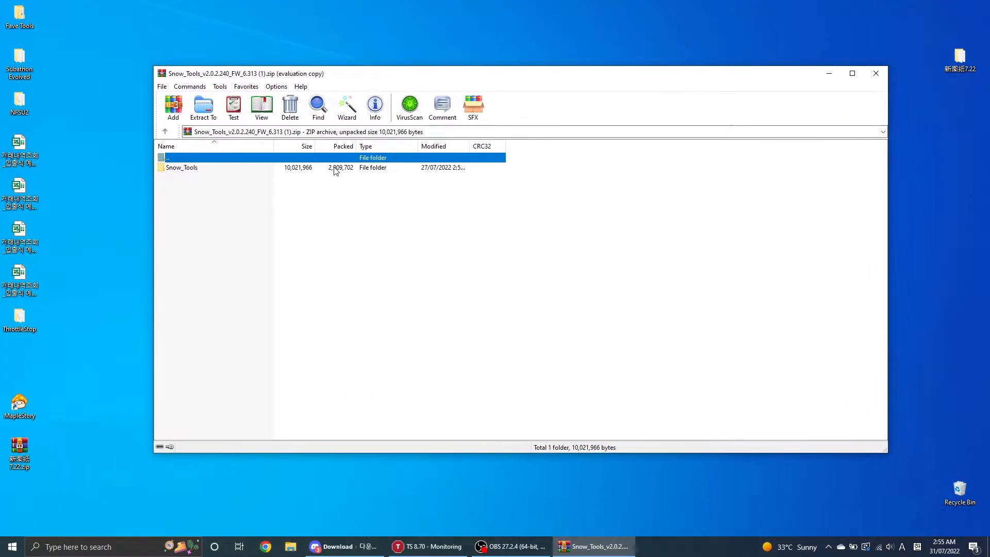
{"action": "left_click", "coordinate": [192, 168]}
{"action": "left_click_drag", "start_coordinate": [191, 170], "coordinate": [156, 213]}
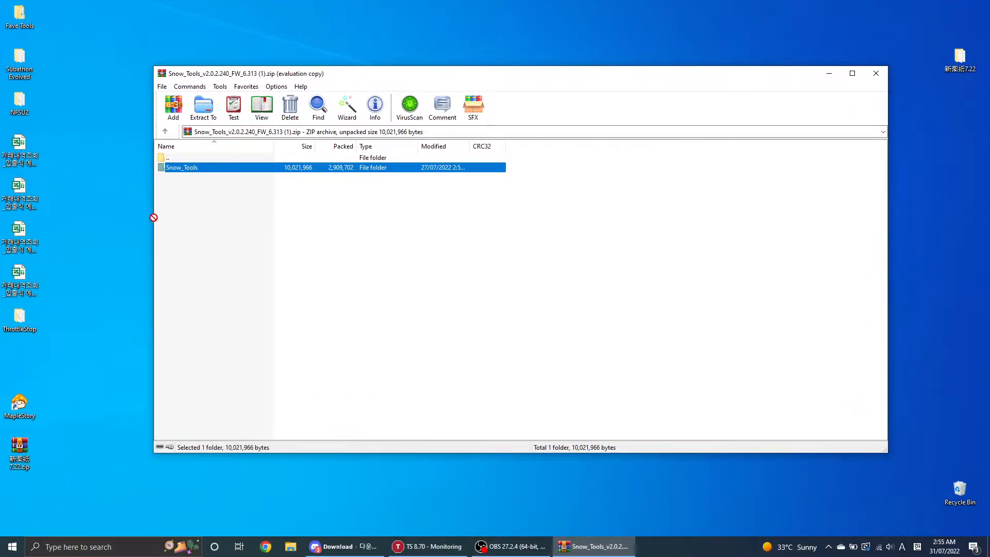
{"action": "left_click_drag", "start_coordinate": [17, 359], "coordinate": [18, 360]}
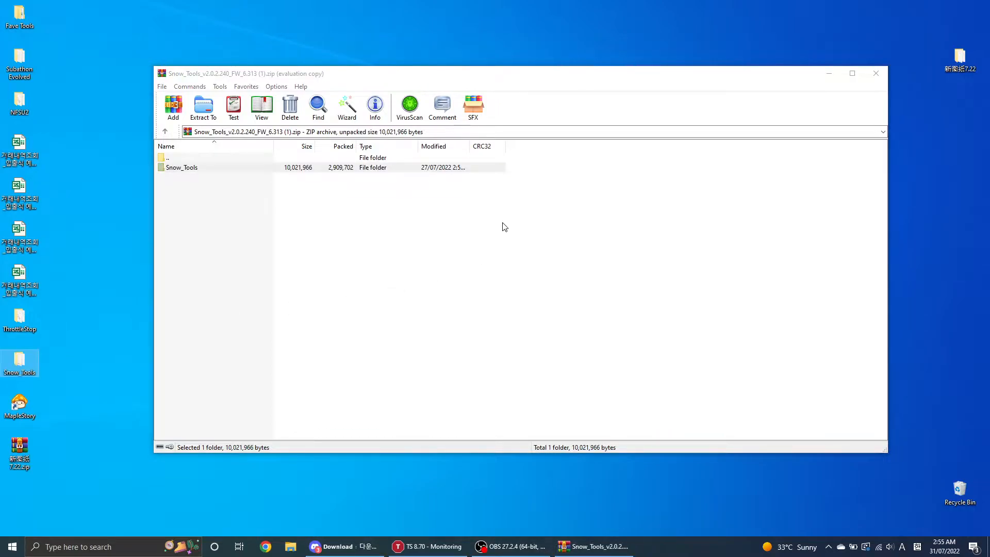
{"action": "left_click", "coordinate": [876, 73]}
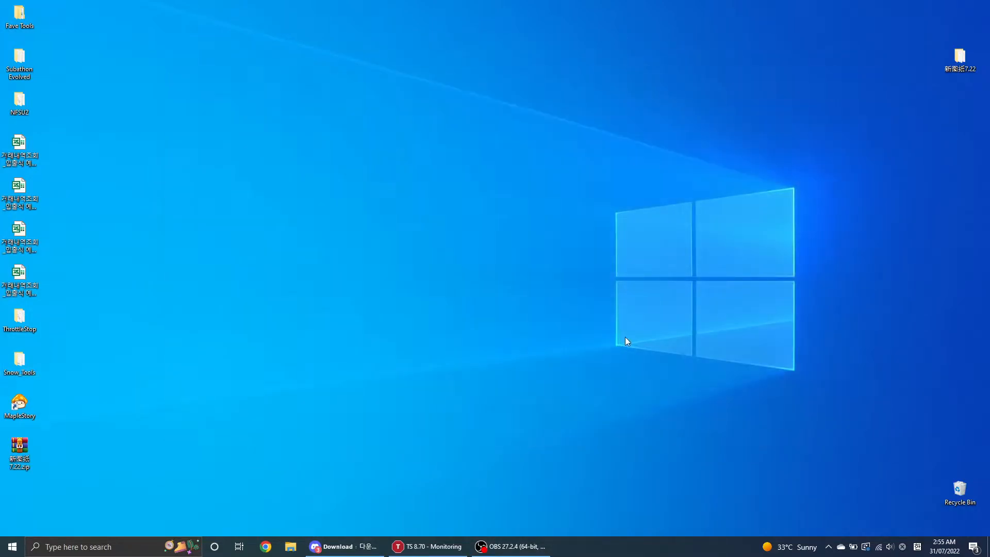
Step: Launch Snow Tools.exe from the extracted Snow_Tools desktop folder and close the folder window
{"action": "left_click", "coordinate": [533, 546]}
{"action": "left_click", "coordinate": [534, 546]}
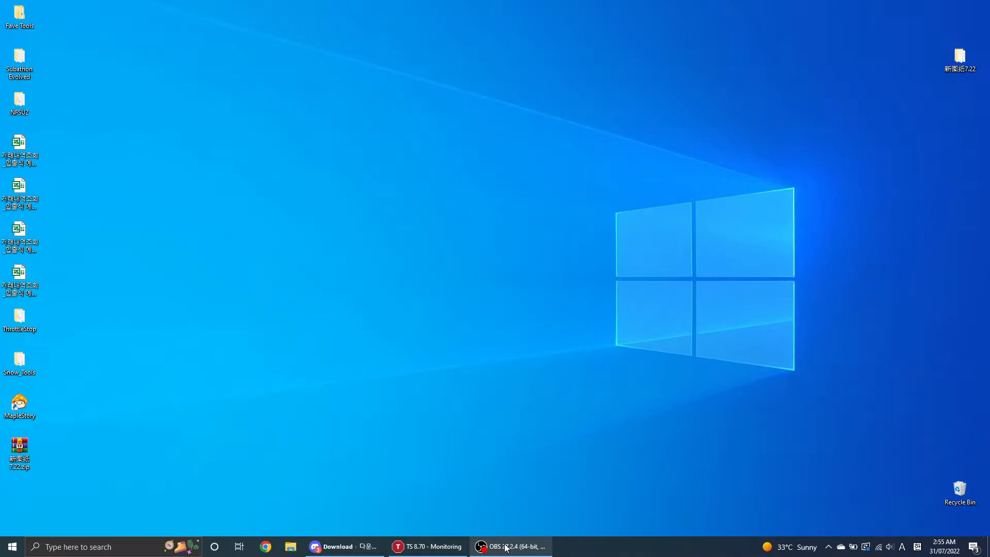
{"action": "double_click", "coordinate": [17, 370]}
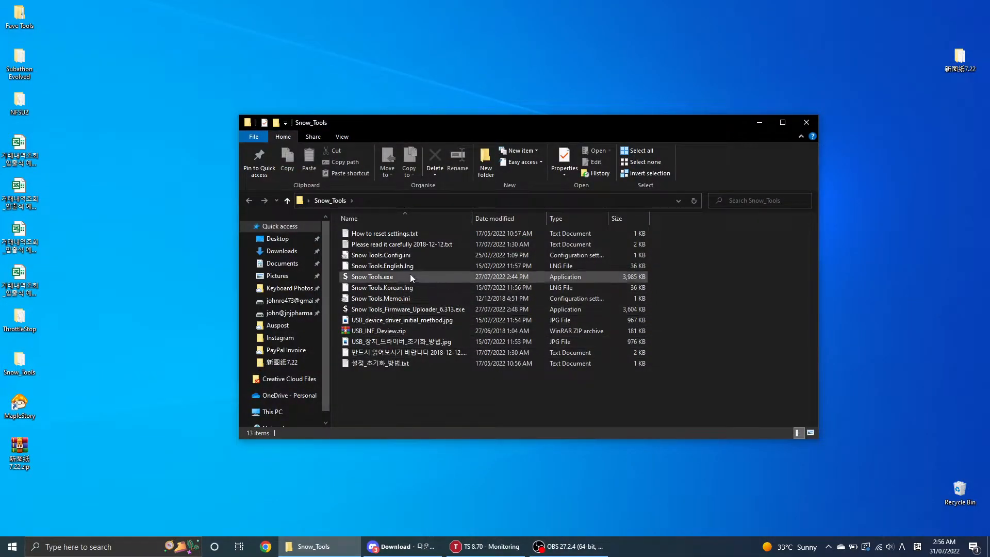
{"action": "double_click", "coordinate": [398, 277]}
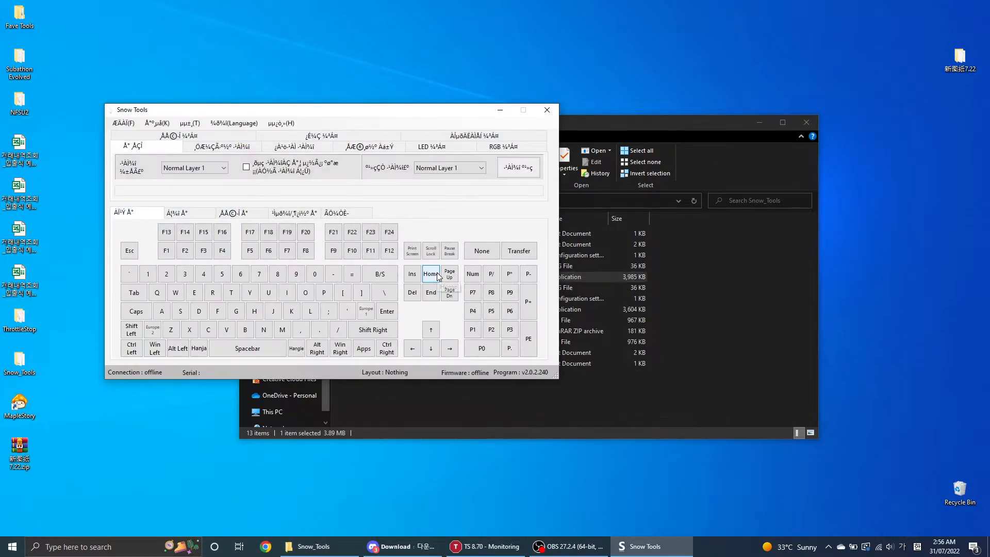
{"action": "left_click", "coordinate": [806, 124]}
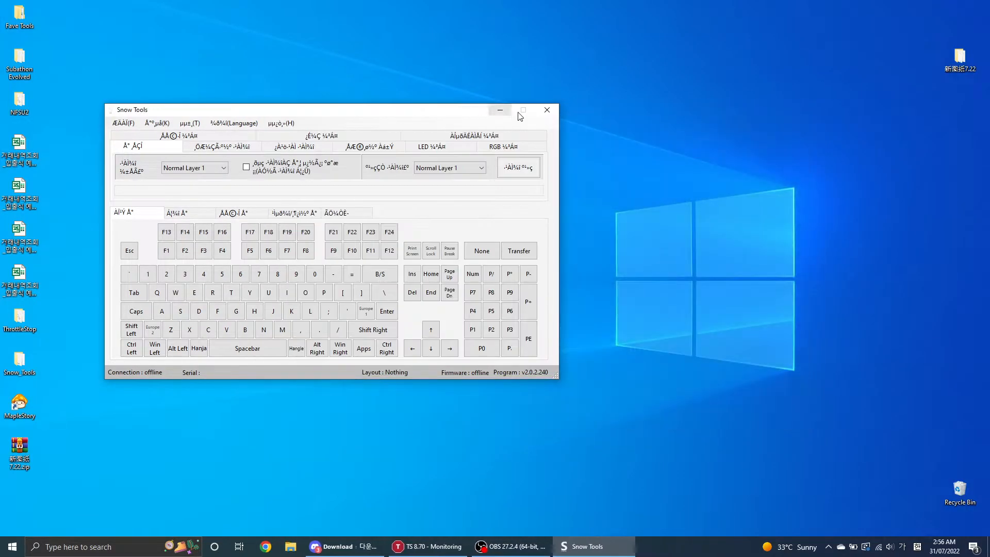
Step: Move the Snow Tools window toward the middle of the desktop and switch its interface language to English
{"action": "left_click_drag", "start_coordinate": [471, 110], "coordinate": [501, 95]}
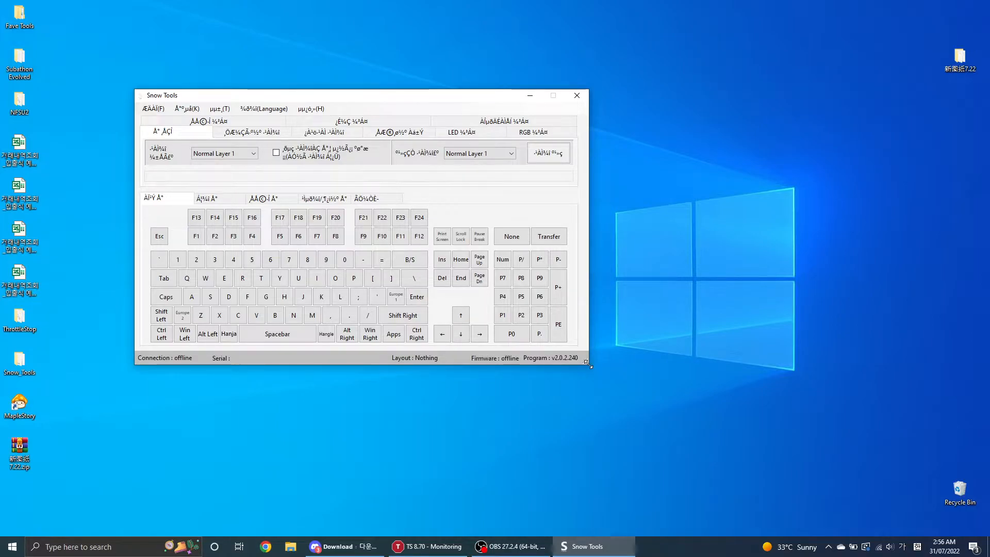
{"action": "left_click_drag", "start_coordinate": [474, 97], "coordinate": [535, 142]}
{"action": "left_click", "coordinate": [395, 153]}
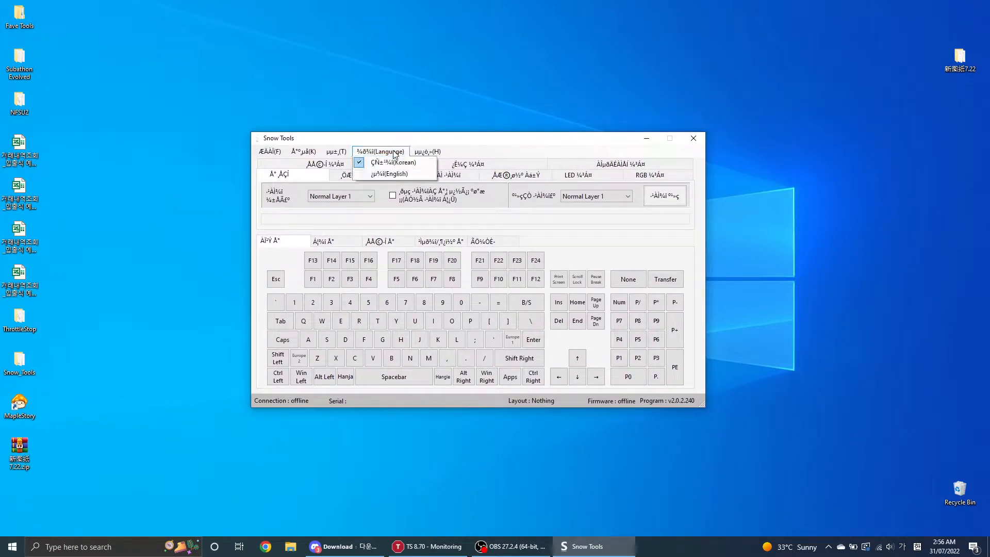
{"action": "left_click", "coordinate": [396, 175]}
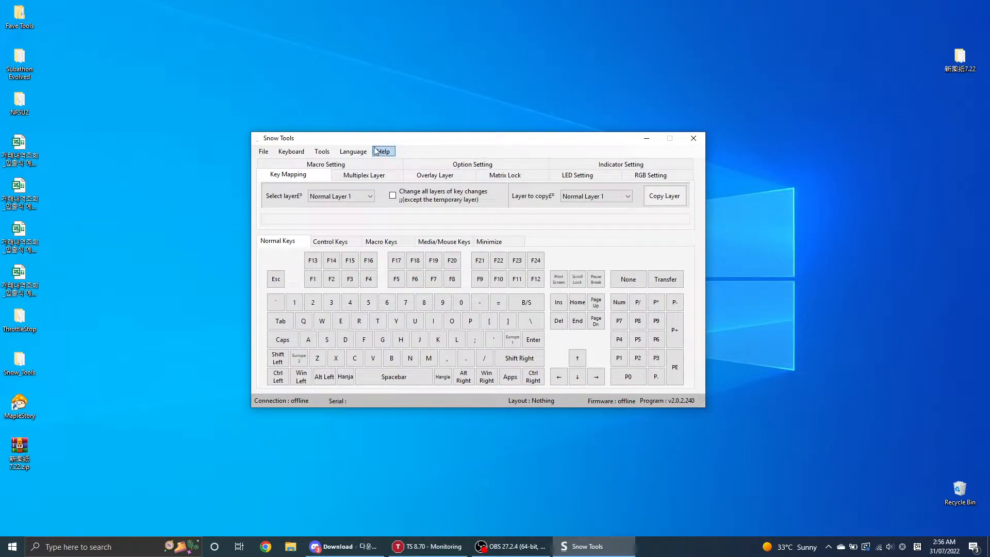
Step: Load the default data for the Snow-Pro RI.TKL-C2 (Rev.1 +) keyboard and move the window up to show the whole layout
{"action": "left_click", "coordinate": [292, 152]}
{"action": "mouse_move", "coordinate": [300, 165]}
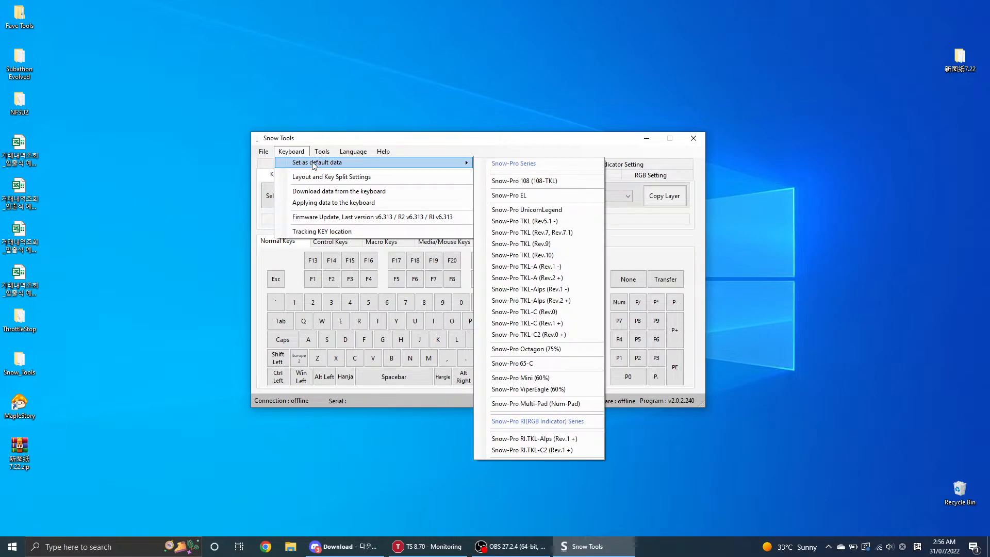
{"action": "left_click", "coordinate": [517, 450]}
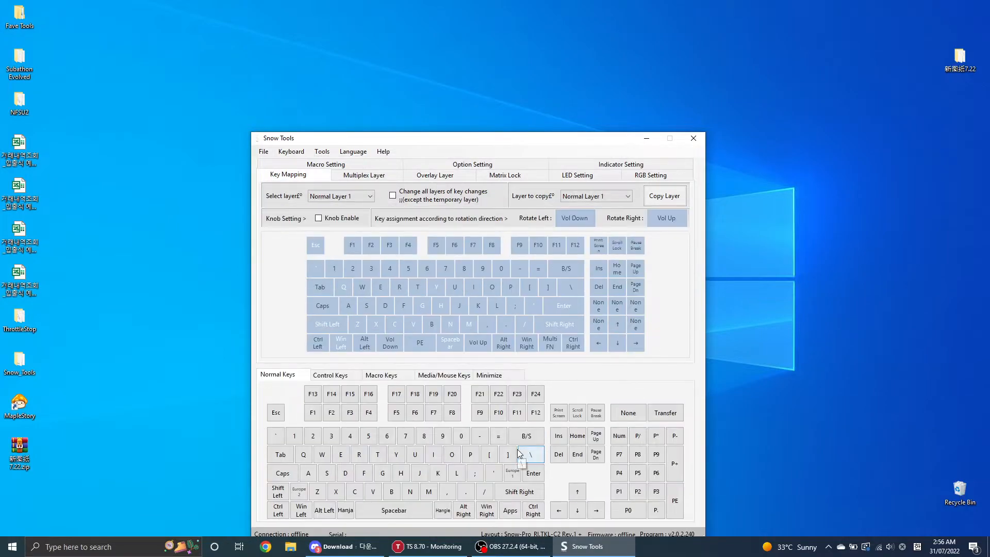
{"action": "left_click_drag", "start_coordinate": [505, 140], "coordinate": [493, 64]}
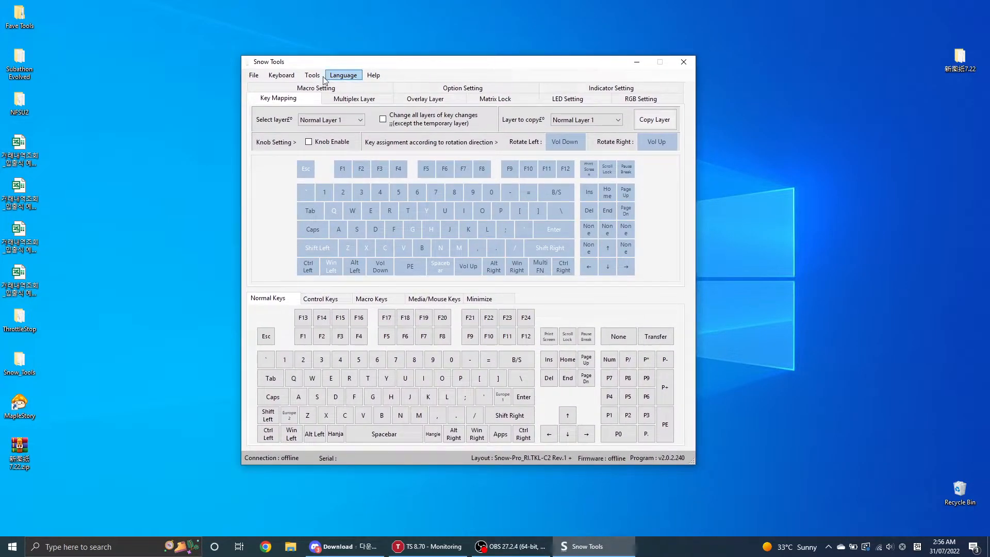
Step: Update the keyboard's firmware to v6.313 and dismiss the upload log
{"action": "left_click", "coordinate": [282, 76]}
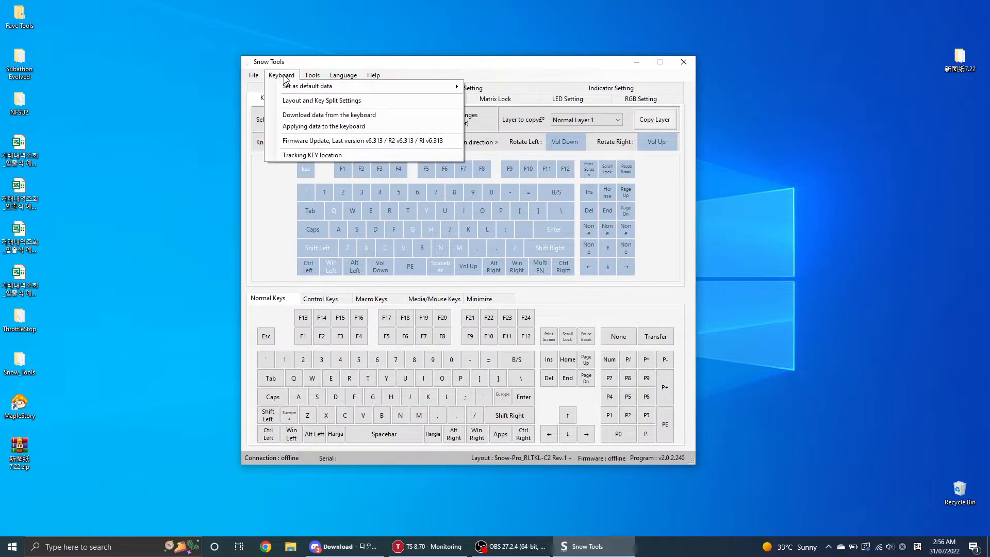
{"action": "left_click", "coordinate": [311, 141]}
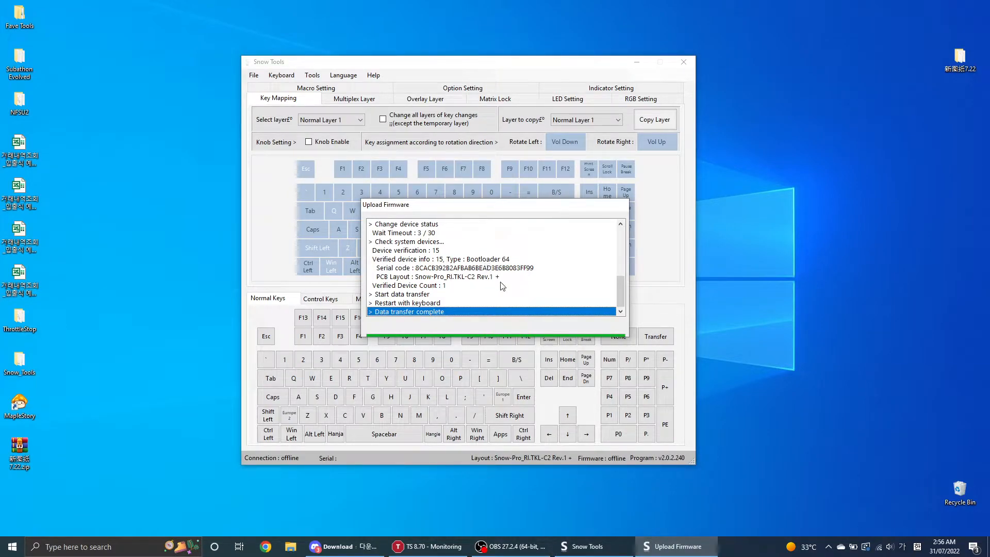
{"action": "left_click", "coordinate": [539, 308]}
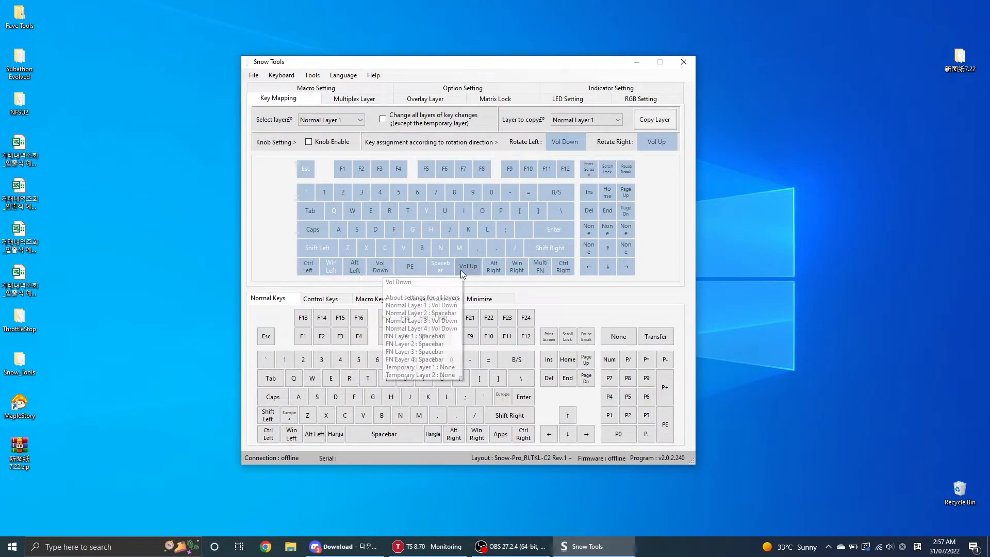
Step: On Normal Layer 1, remap the Win Right key to Alt Right and the Ctrl Right key to Win Left
{"action": "left_click", "coordinate": [518, 271]}
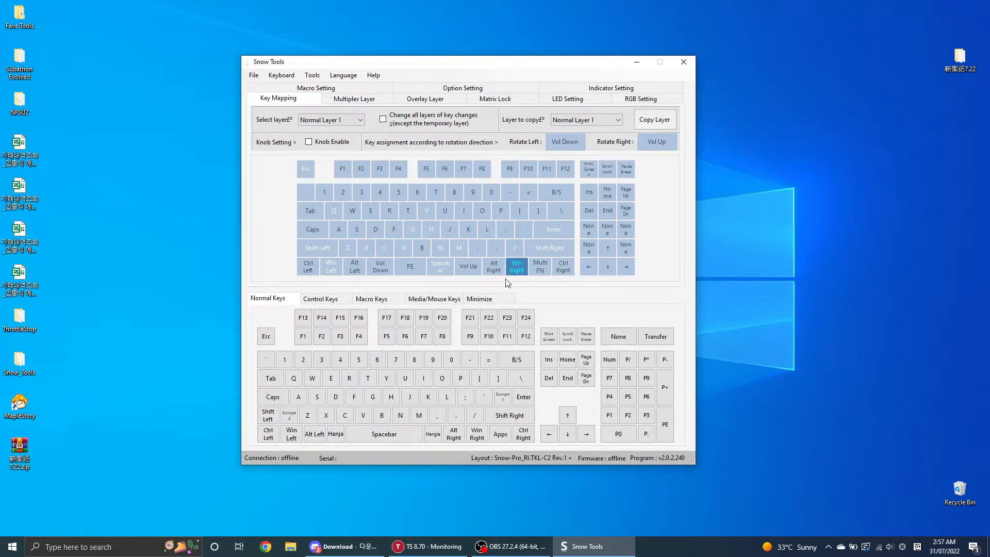
{"action": "left_click", "coordinate": [454, 434]}
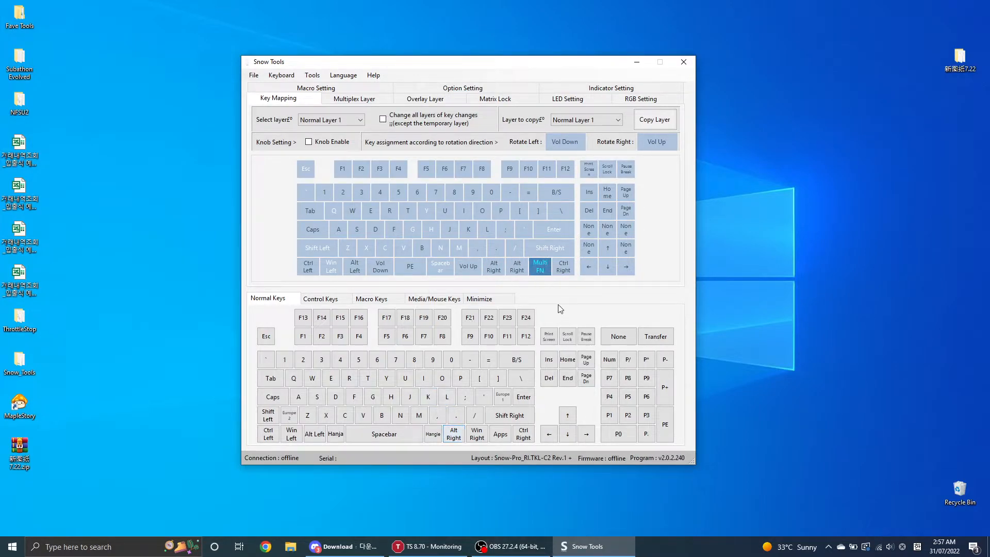
{"action": "left_click", "coordinate": [290, 434]}
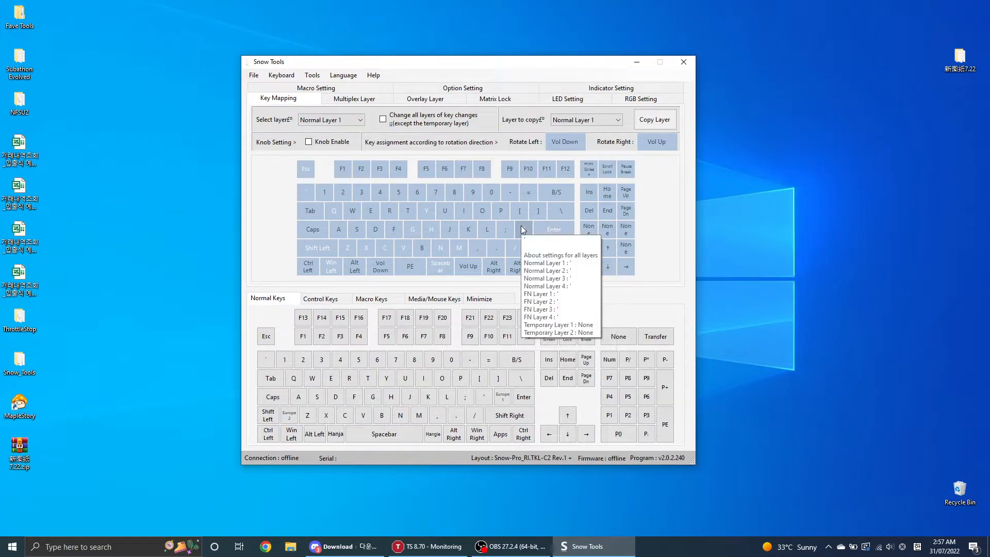
Step: Assign the Layer 2 control function to the Pause Break key on Normal Layer 1
{"action": "left_click", "coordinate": [629, 176]}
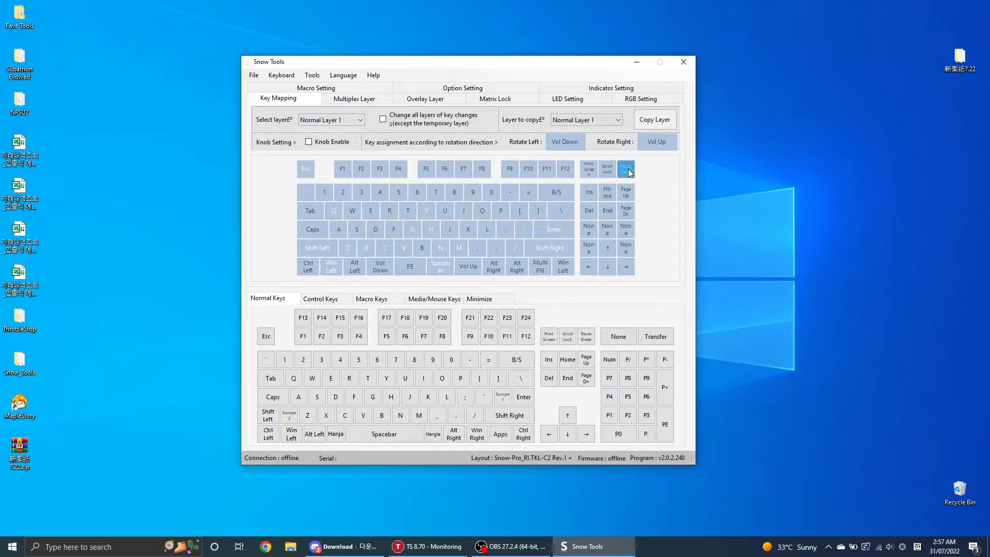
{"action": "left_click", "coordinate": [333, 300]}
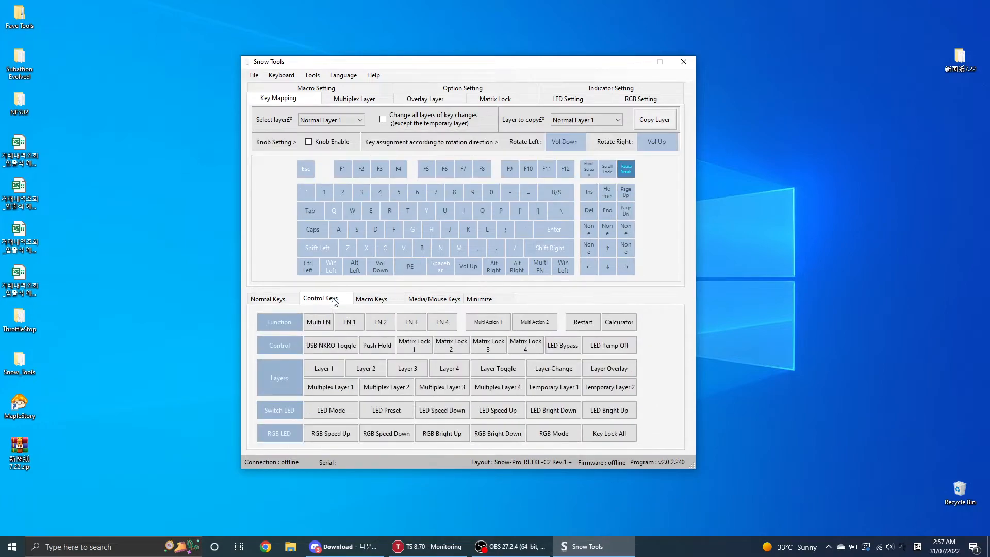
{"action": "left_click", "coordinate": [363, 370]}
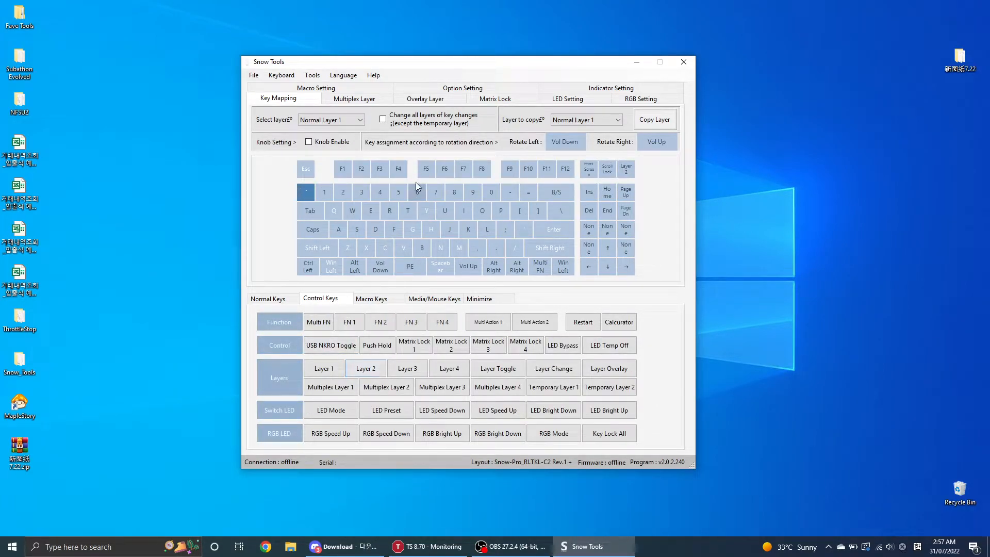
Step: On Normal Layer 2, assign the Layer 1 control function to the P+ key in the upper-right corner of the layout
{"action": "left_click", "coordinate": [340, 120]}
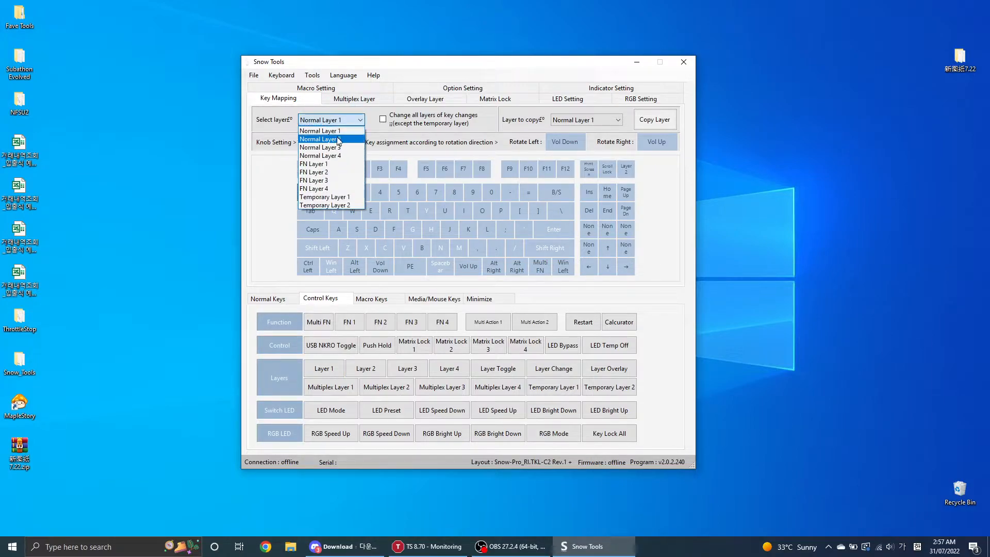
{"action": "left_click", "coordinate": [339, 139]}
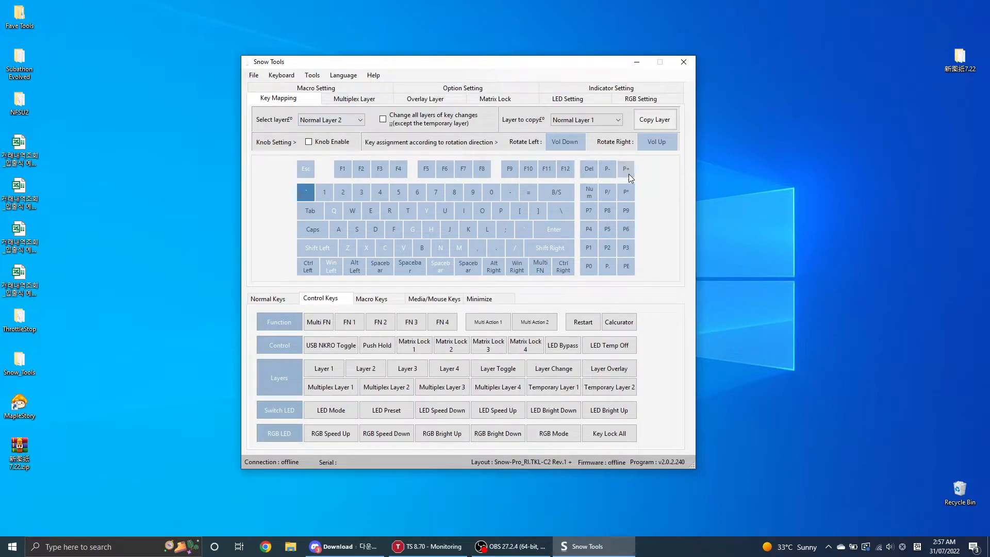
{"action": "left_click", "coordinate": [322, 370]}
Step: Look through the macro and media/mouse key sets and the minimized view, and return to the normal keys
{"action": "left_click", "coordinate": [387, 301]}
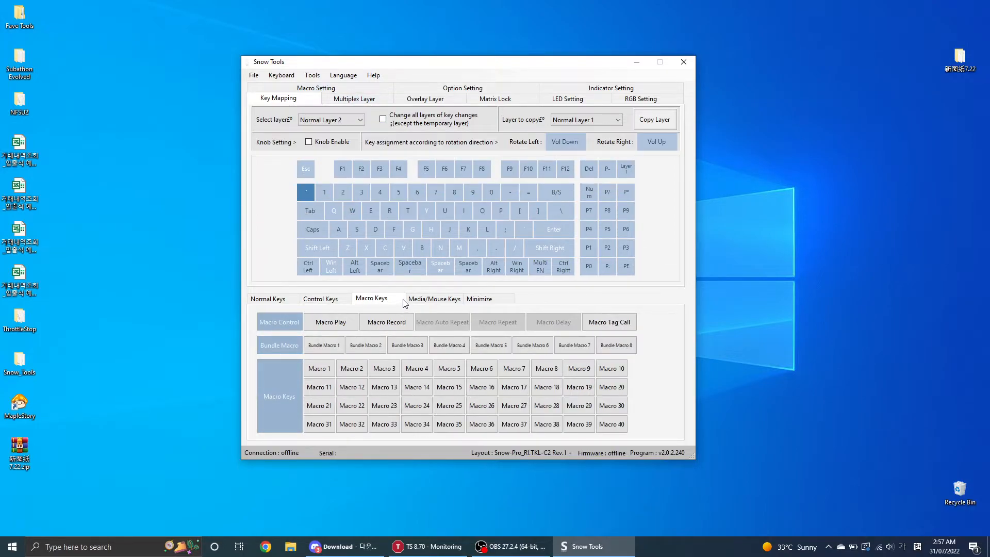
{"action": "left_click", "coordinate": [434, 299]}
{"action": "left_click", "coordinate": [479, 298]}
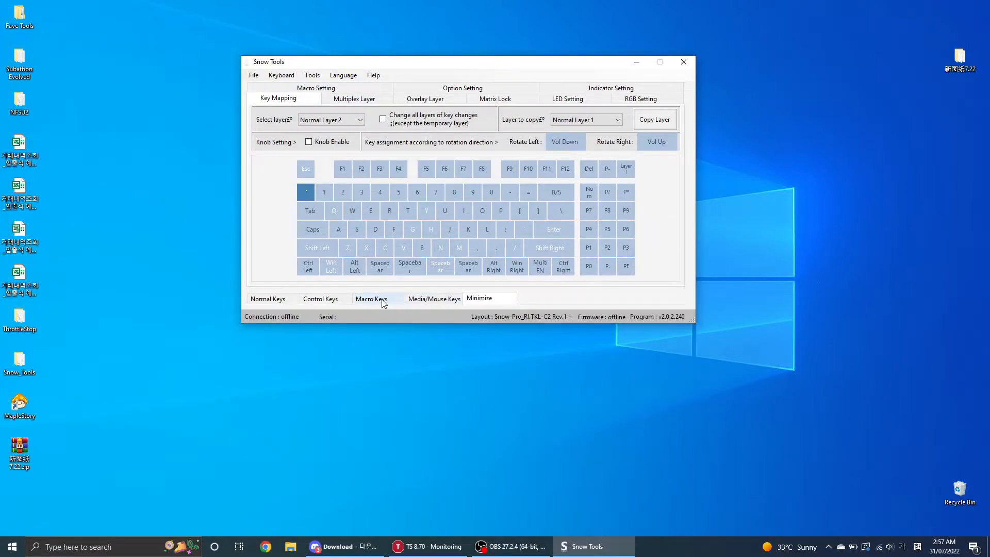
{"action": "left_click", "coordinate": [283, 301]}
Step: Set the switch LED effect mode to "0. All Off" in the LED settings
{"action": "left_click", "coordinate": [578, 99]}
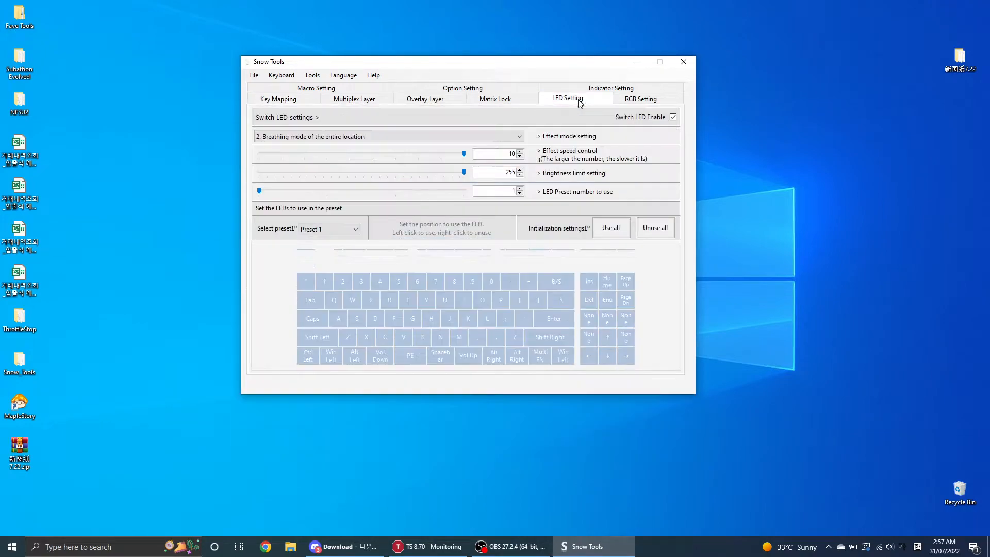
{"action": "left_click", "coordinate": [350, 139]}
{"action": "left_click", "coordinate": [339, 146]}
{"action": "left_click", "coordinate": [360, 135]}
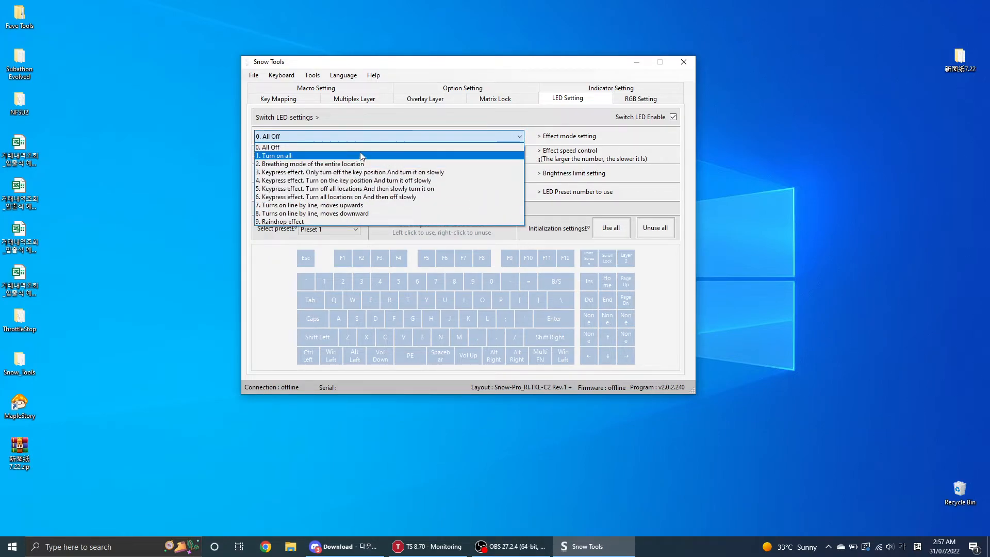
{"action": "left_click", "coordinate": [362, 148]}
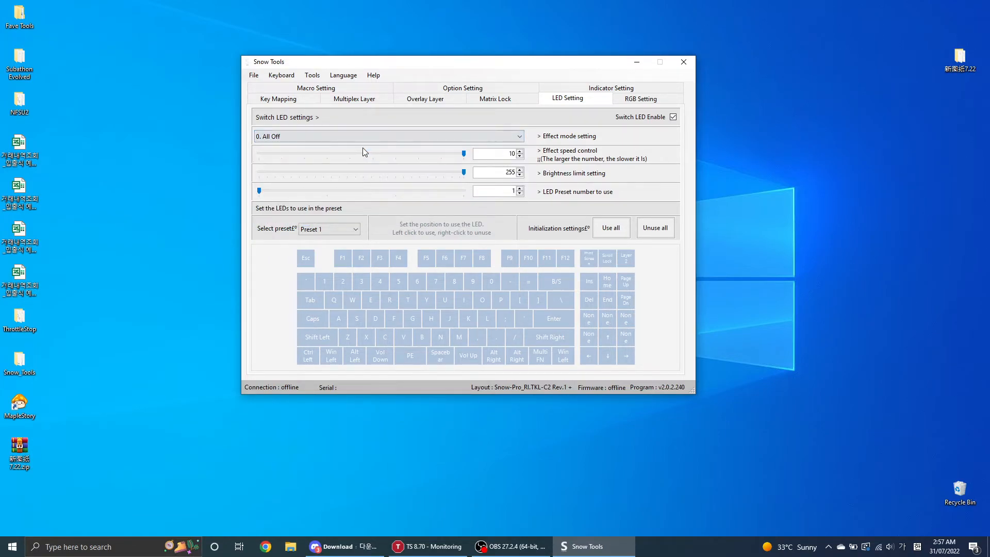
Step: Set the underlight effect mode to "0. All Off" in the RGB settings
{"action": "left_click", "coordinate": [639, 98]}
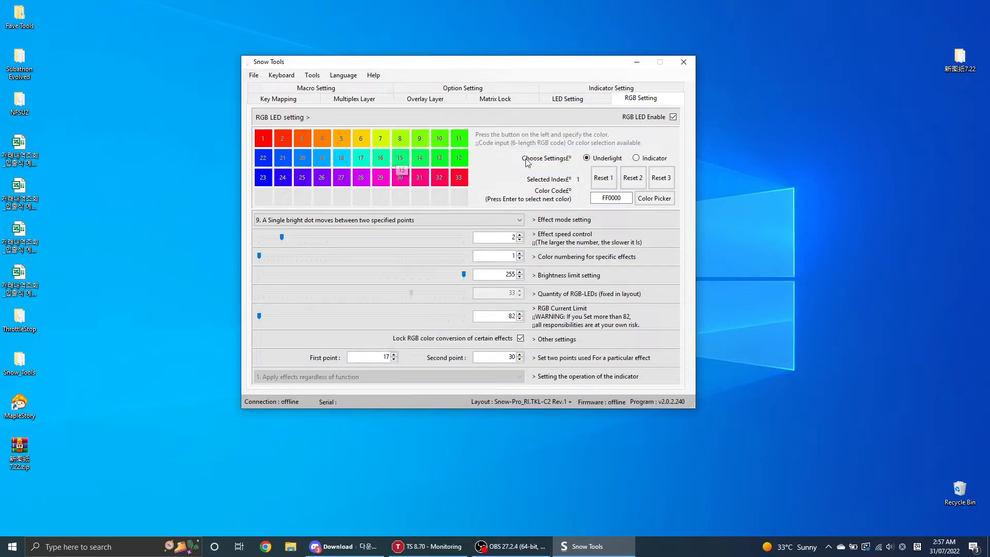
{"action": "left_click", "coordinate": [367, 220]}
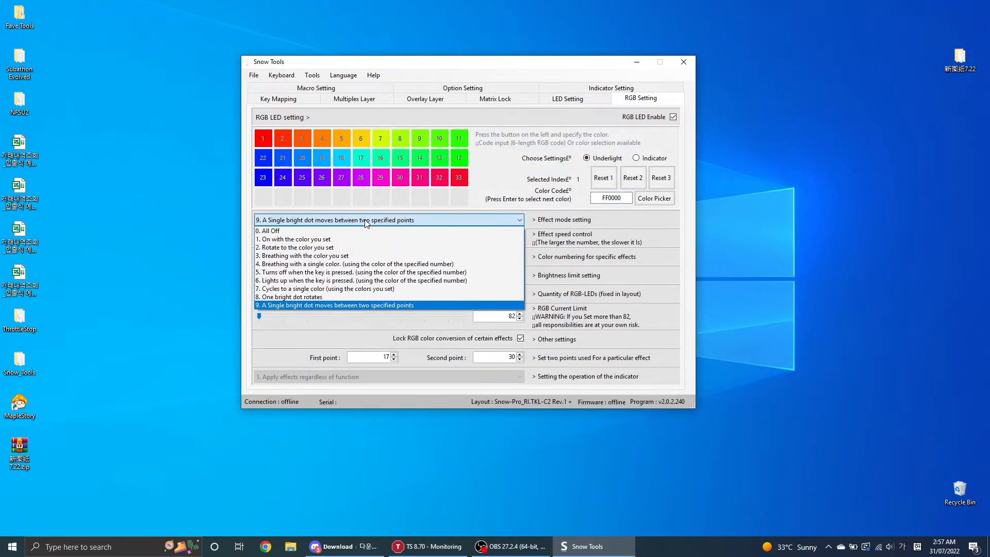
{"action": "left_click", "coordinate": [363, 230]}
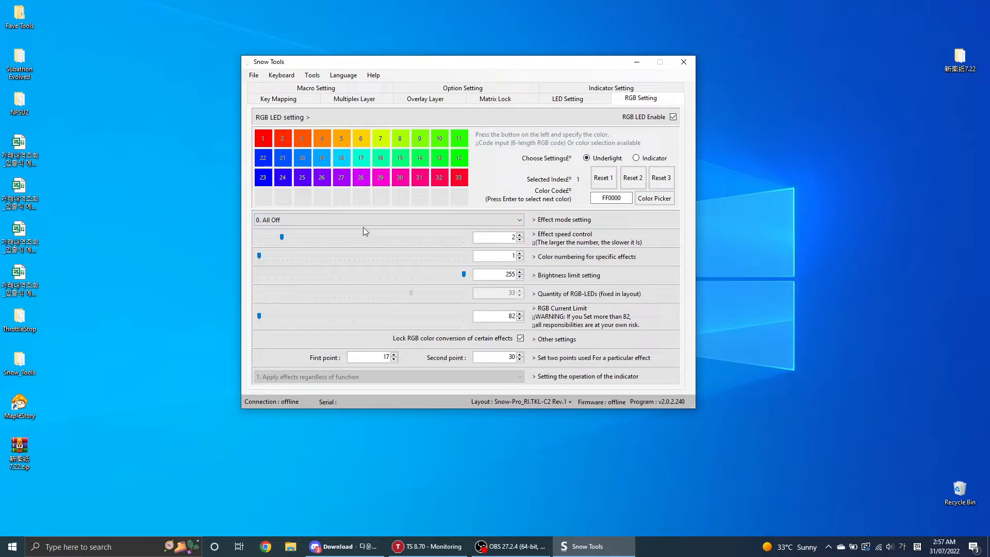
Step: Switch the RGB settings to the indicator and set its operation to "2. On when a function is applied"
{"action": "left_click", "coordinate": [638, 158]}
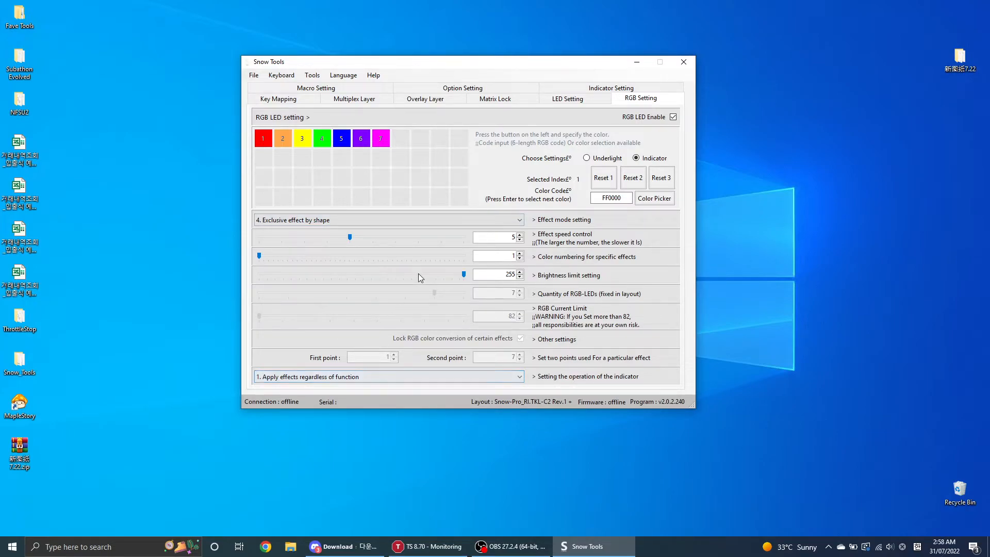
{"action": "left_click", "coordinate": [361, 378]}
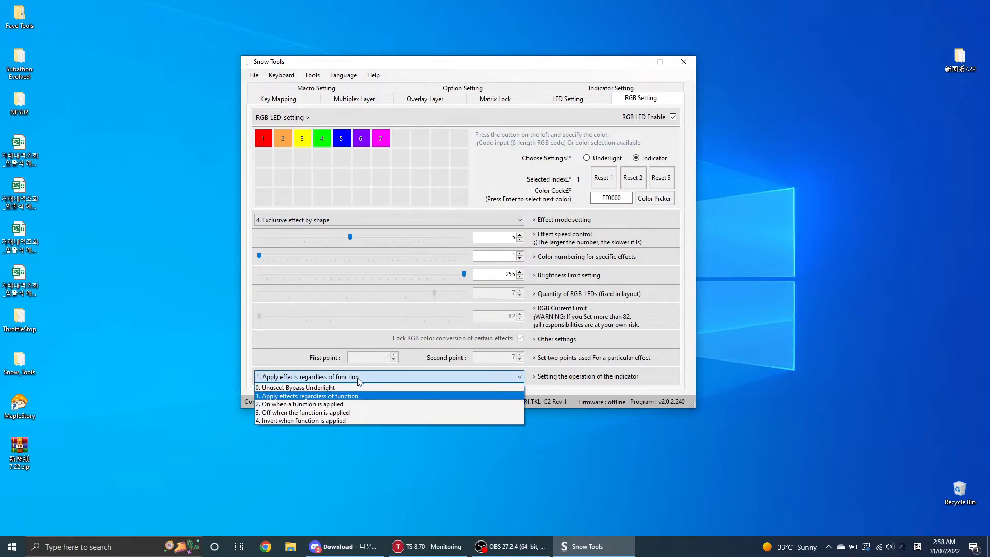
{"action": "left_click", "coordinate": [348, 404]}
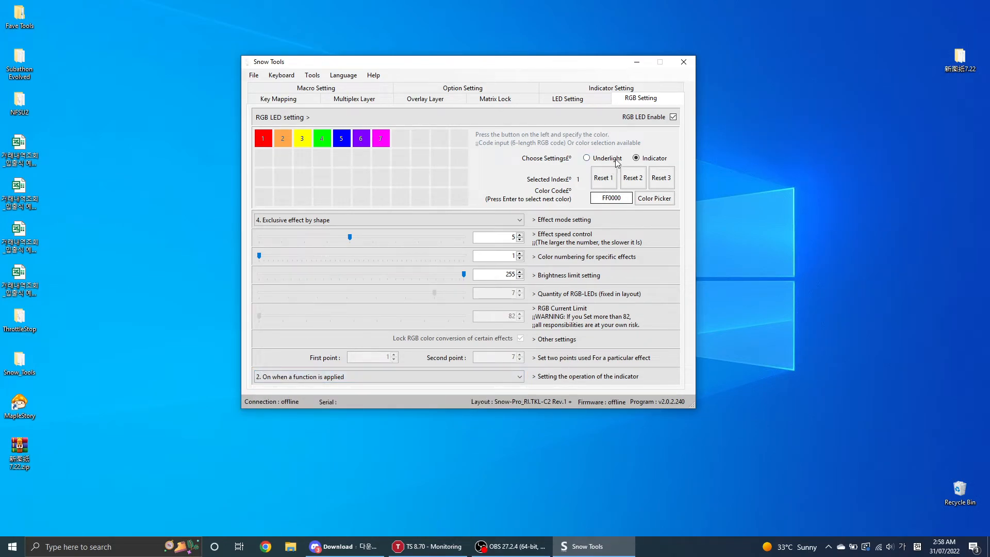
Step: In the indicator settings, set the functions of the RGB2 and RGB3 indicators to Off
{"action": "left_click", "coordinate": [622, 88]}
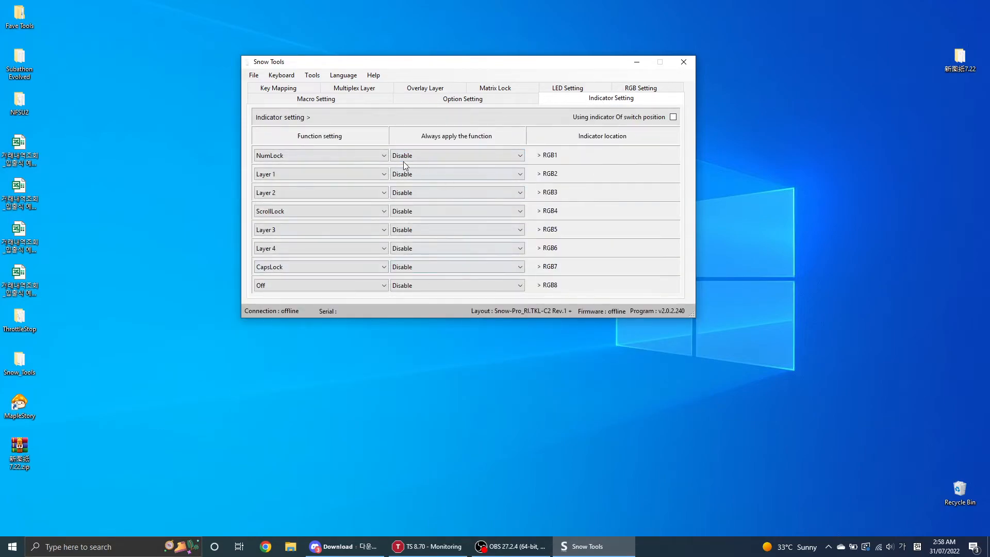
{"action": "left_click", "coordinate": [308, 172]}
{"action": "scroll", "coordinate": [317, 186], "scroll_direction": "up", "scroll_amount": 2}
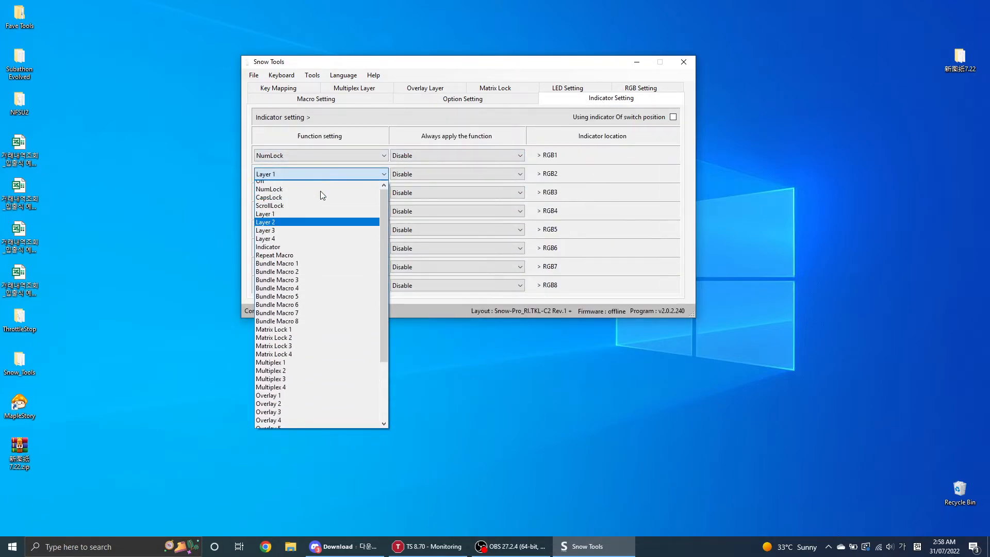
{"action": "left_click", "coordinate": [308, 194]}
{"action": "left_click", "coordinate": [305, 192]}
{"action": "scroll", "coordinate": [305, 206], "scroll_direction": "up", "scroll_amount": 3}
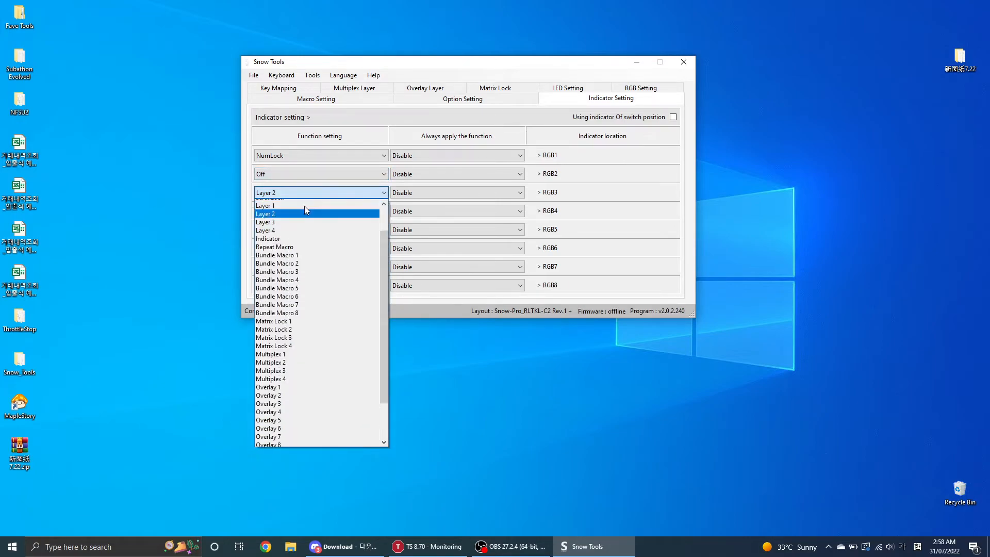
{"action": "left_click", "coordinate": [307, 212]}
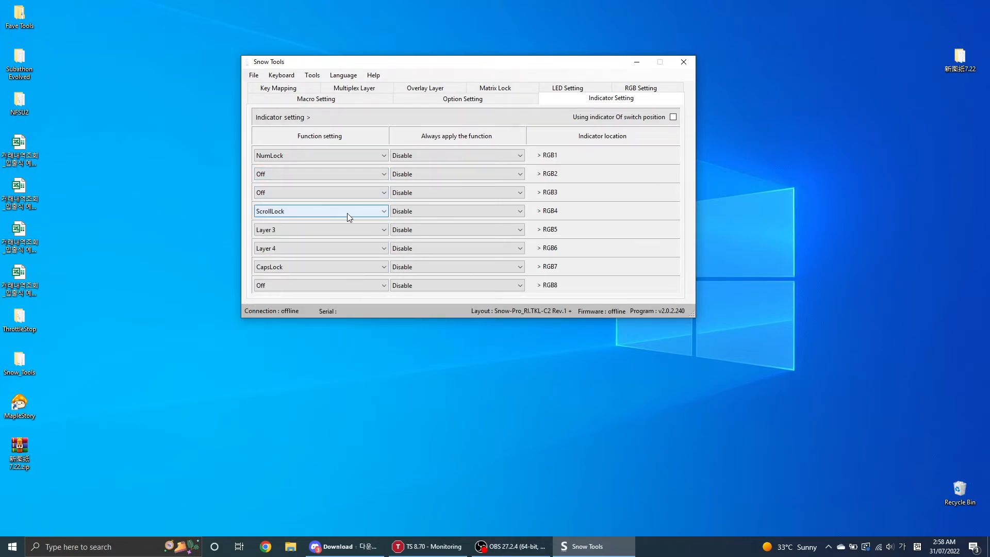
Step: Set the functions of the RGB5 and RGB6 indicators to Off
{"action": "left_click", "coordinate": [332, 231]}
{"action": "scroll", "coordinate": [333, 256], "scroll_direction": "up", "scroll_amount": 3}
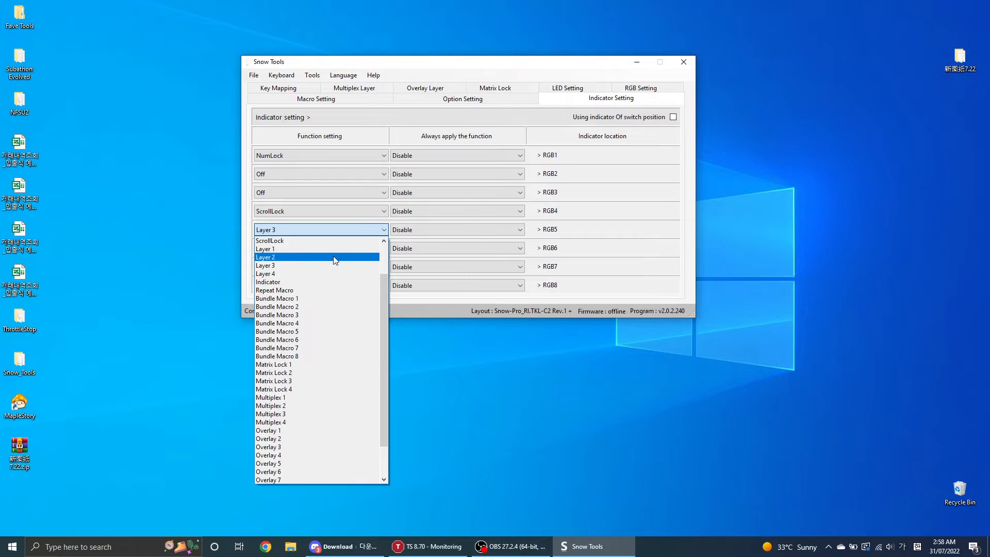
{"action": "left_click", "coordinate": [305, 249]}
{"action": "left_click", "coordinate": [305, 248]}
{"action": "scroll", "coordinate": [308, 276], "scroll_direction": "up", "scroll_amount": 2}
{"action": "scroll", "coordinate": [305, 272], "scroll_direction": "up", "scroll_amount": 4}
{"action": "left_click", "coordinate": [306, 269]}
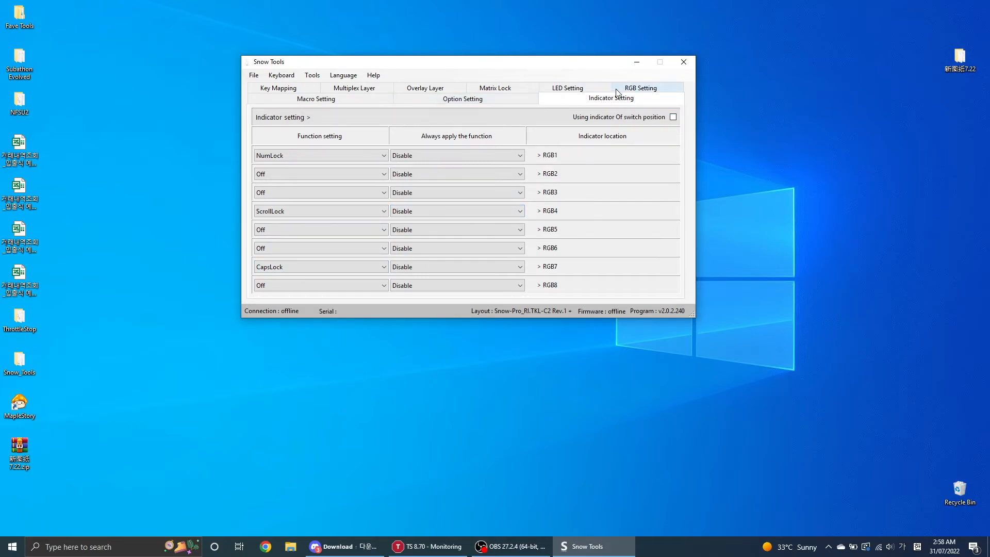
Step: Set the indicator's effect speed to 7 in the RGB settings and recheck the switch LED settings
{"action": "left_click", "coordinate": [634, 89]}
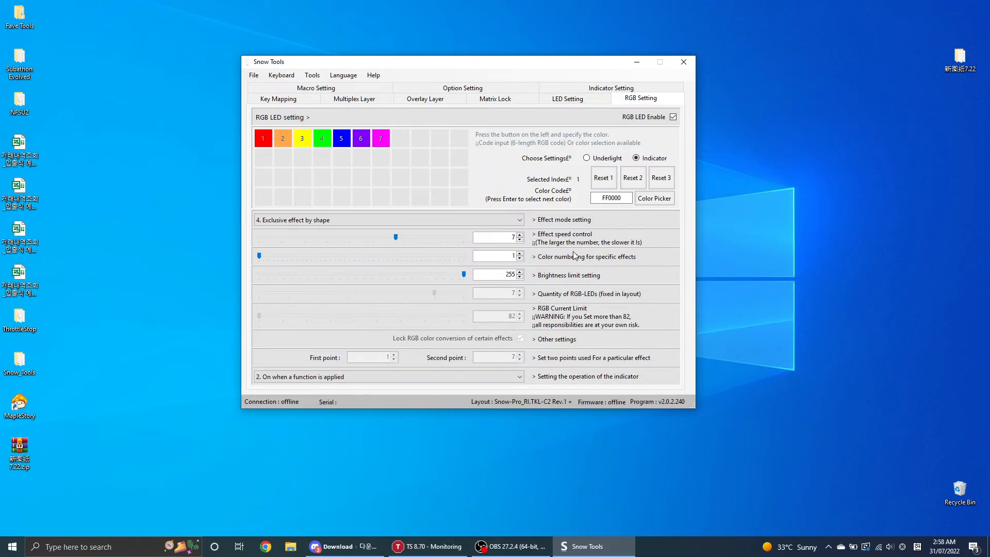
{"action": "left_click", "coordinate": [562, 103]}
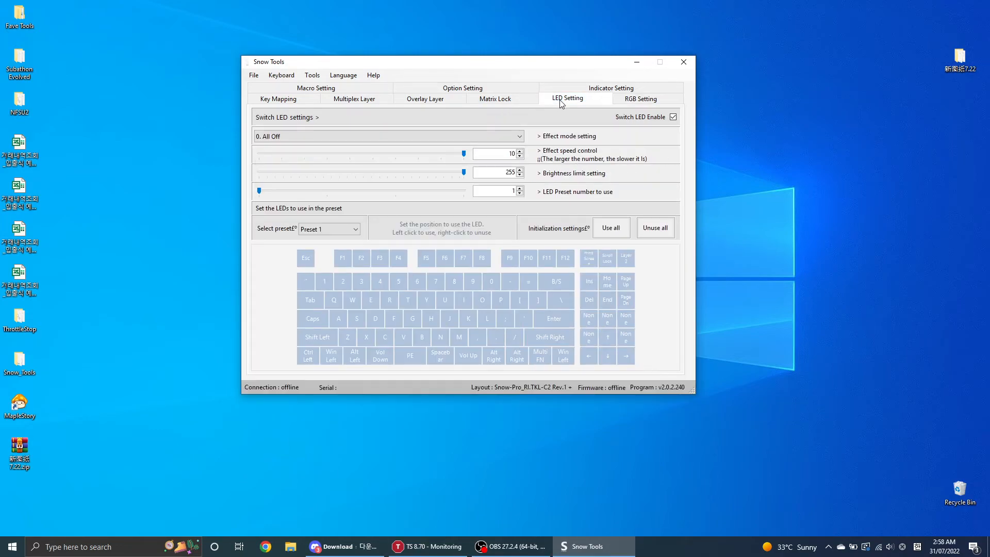
{"action": "left_click", "coordinate": [647, 103]}
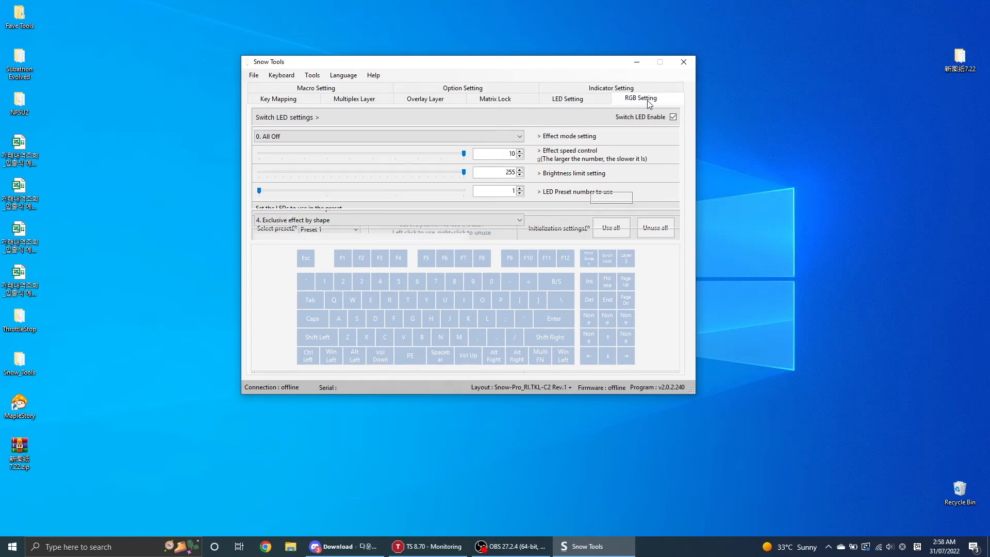
Step: Return to the key mapping, upload the configuration data to the keyboard and dismiss the completion notice
{"action": "left_click", "coordinate": [293, 101]}
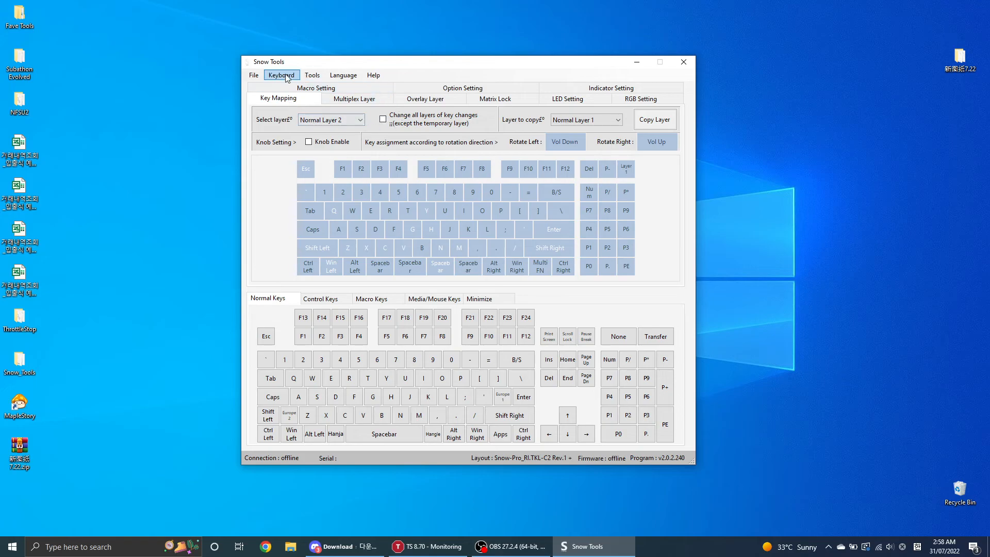
{"action": "left_click", "coordinate": [282, 76]}
{"action": "left_click", "coordinate": [305, 127]}
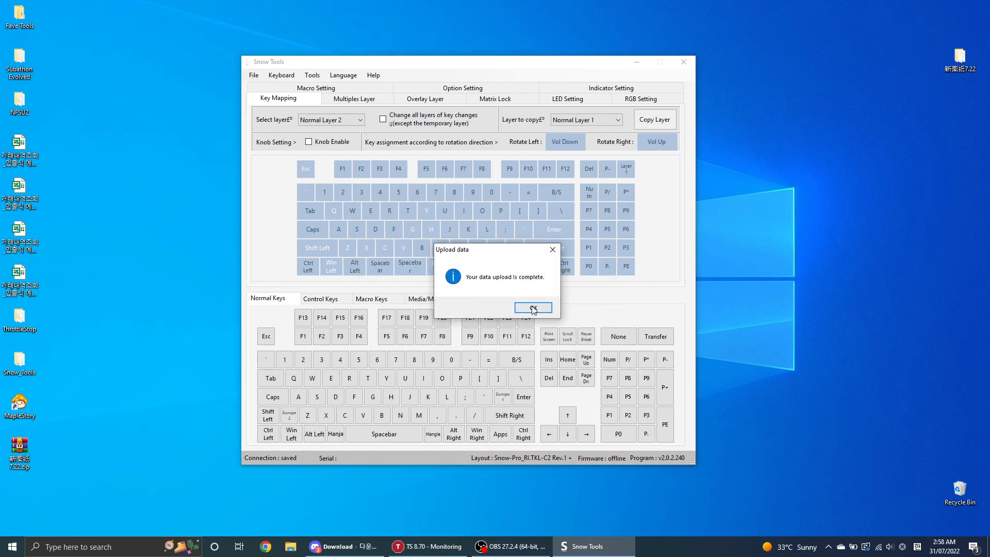
{"action": "left_click", "coordinate": [533, 308]}
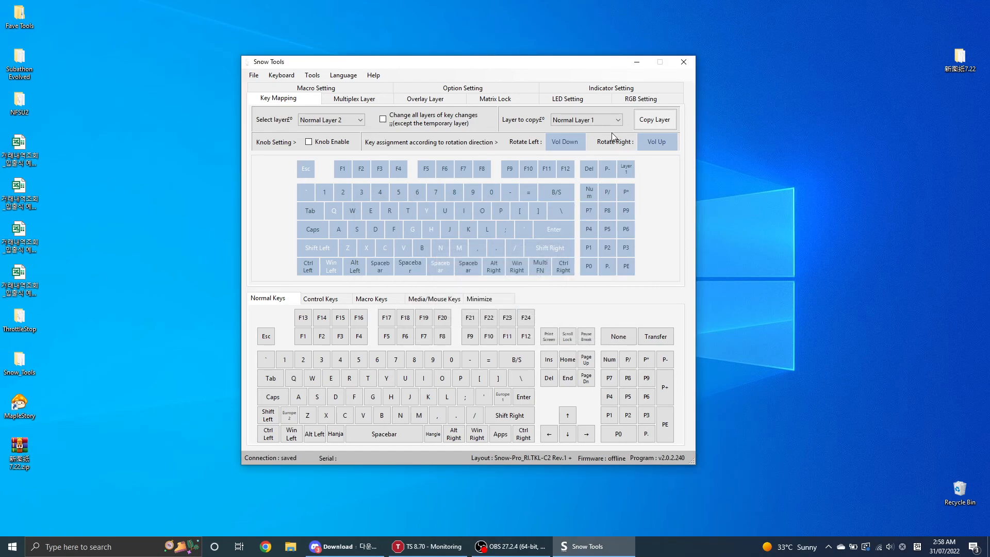